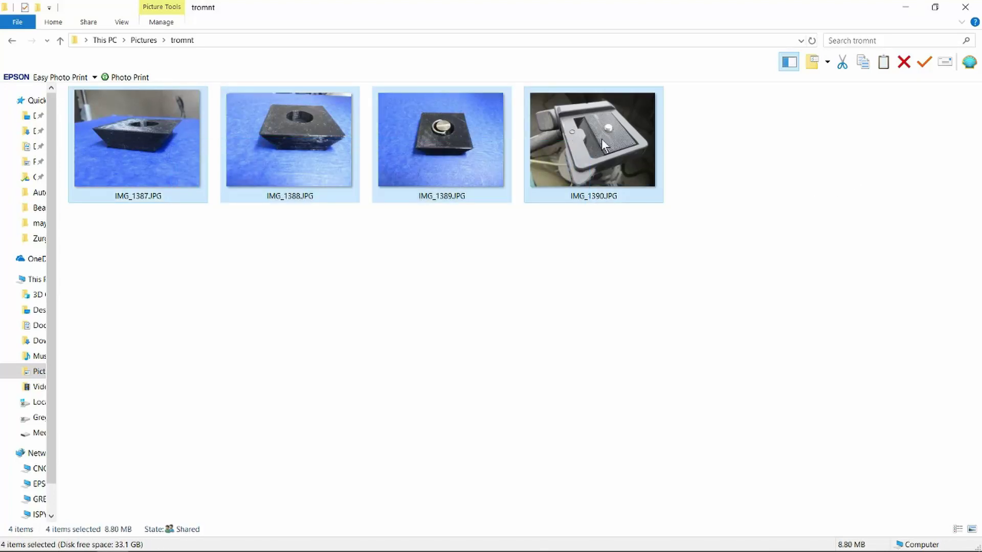
Make lighter JPG copies of the four tromnt photos with To Jpg, then go to Videos > YouTube > Bearing.
right_click(602, 140)
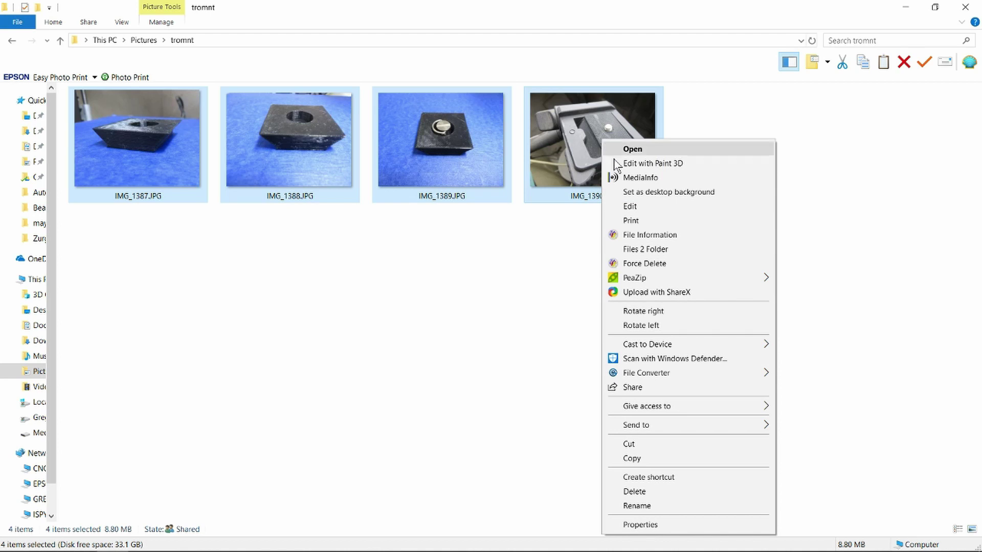
mouse_move(703, 376)
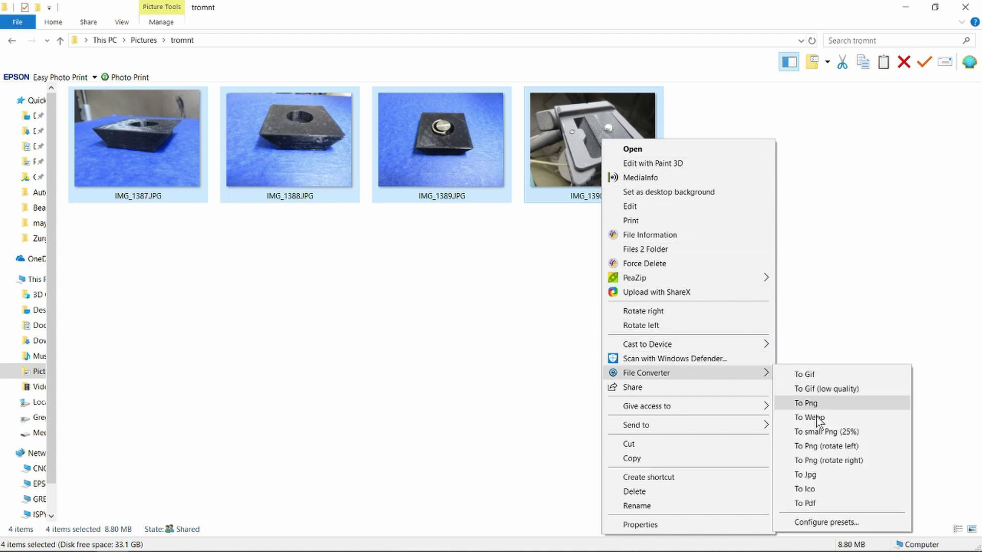
left_click(832, 476)
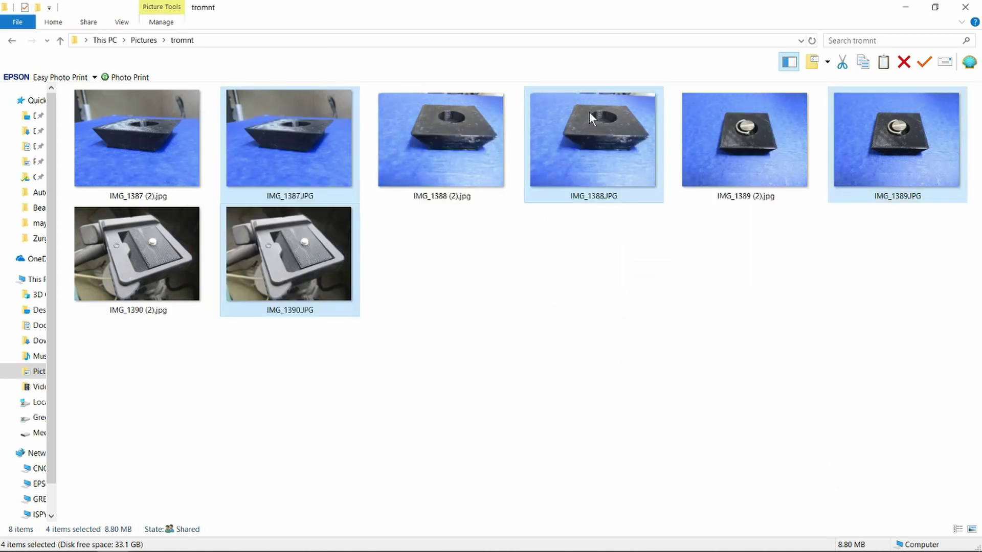
mouse_move(588, 121)
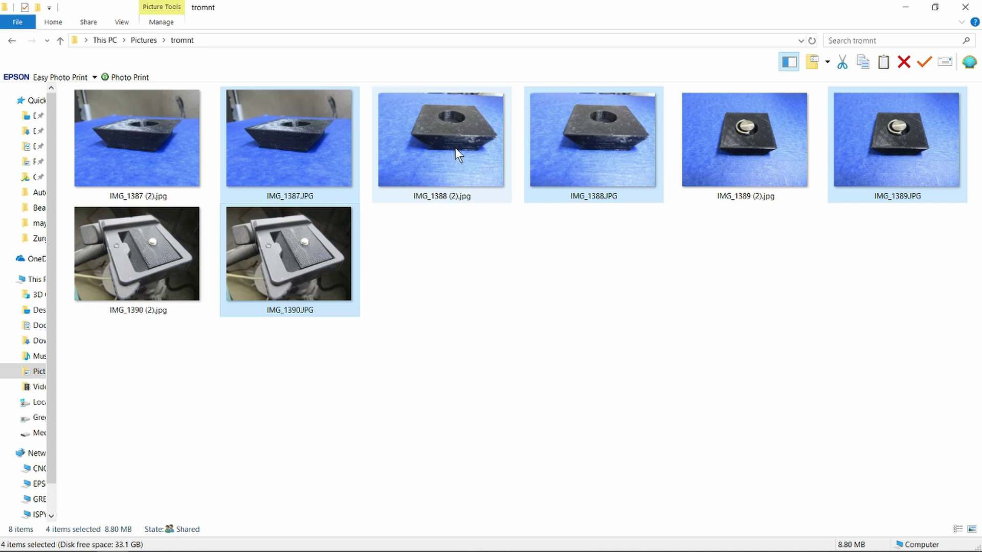
mouse_move(457, 153)
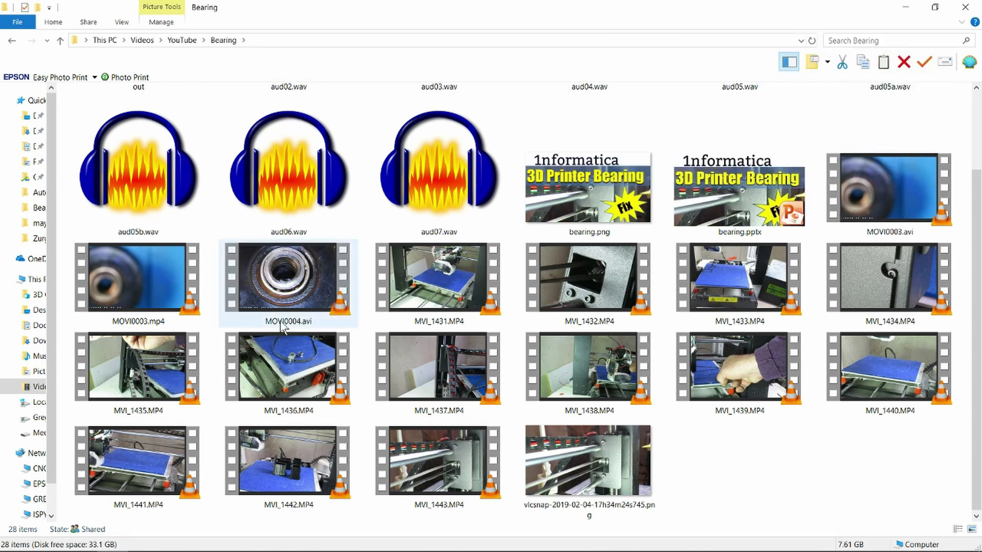
Convert MOVI0004.avi to MOVI0004.mp4 with File Converter's To Mp4 and select the new file.
mouse_move(305, 316)
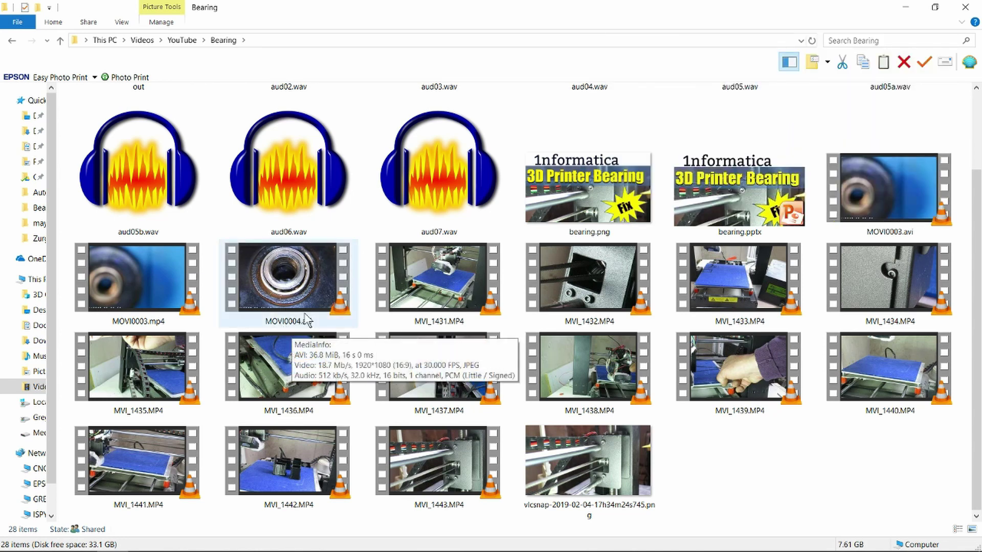
right_click(296, 270)
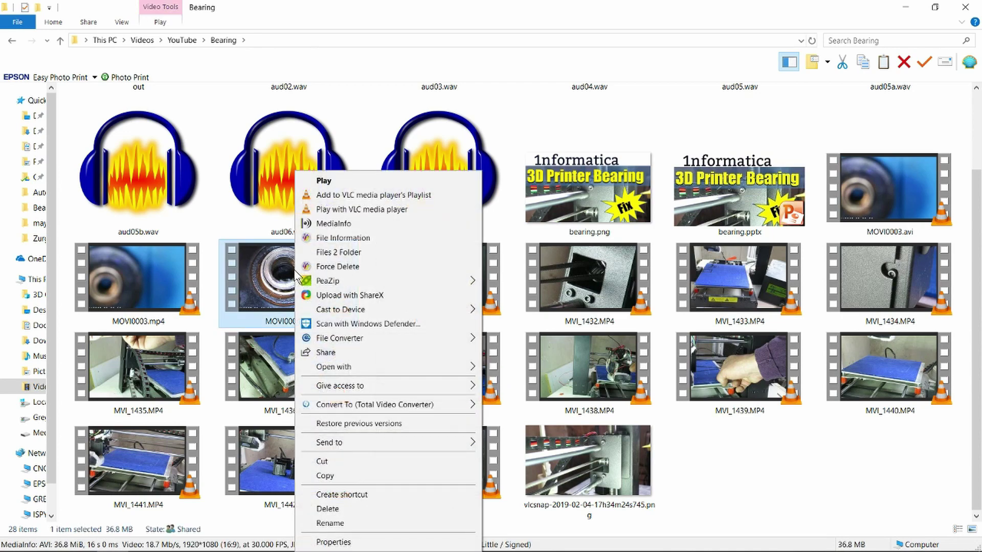
mouse_move(434, 336)
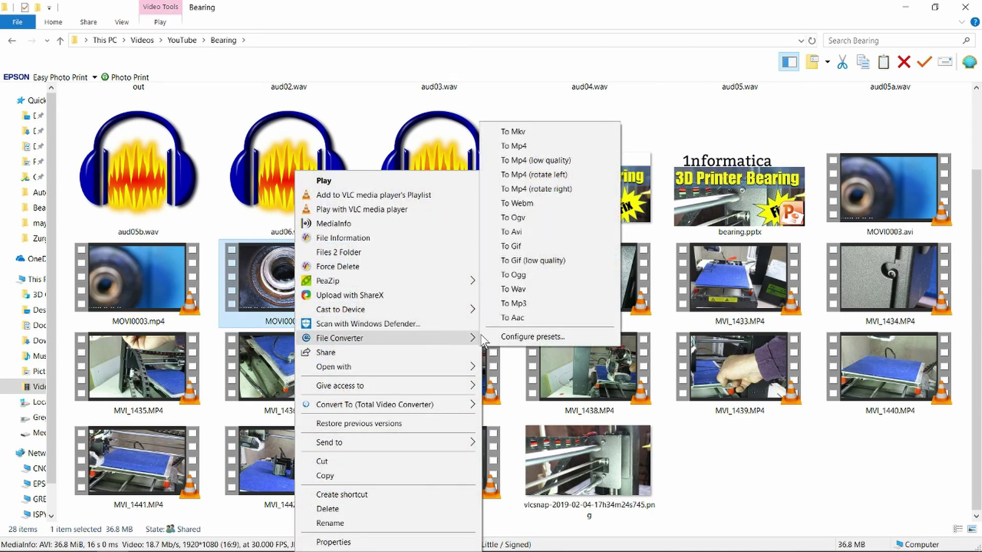
left_click(552, 147)
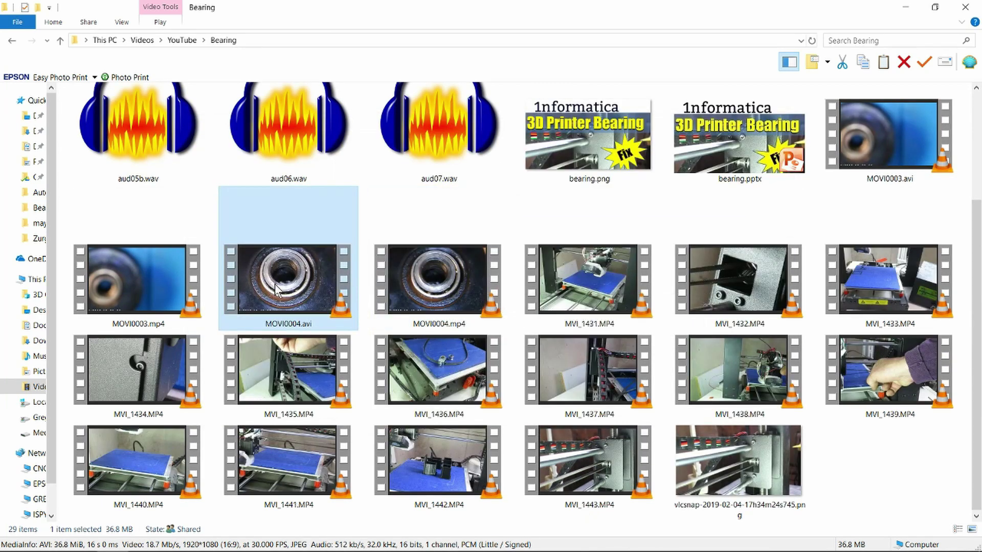
left_click(426, 290)
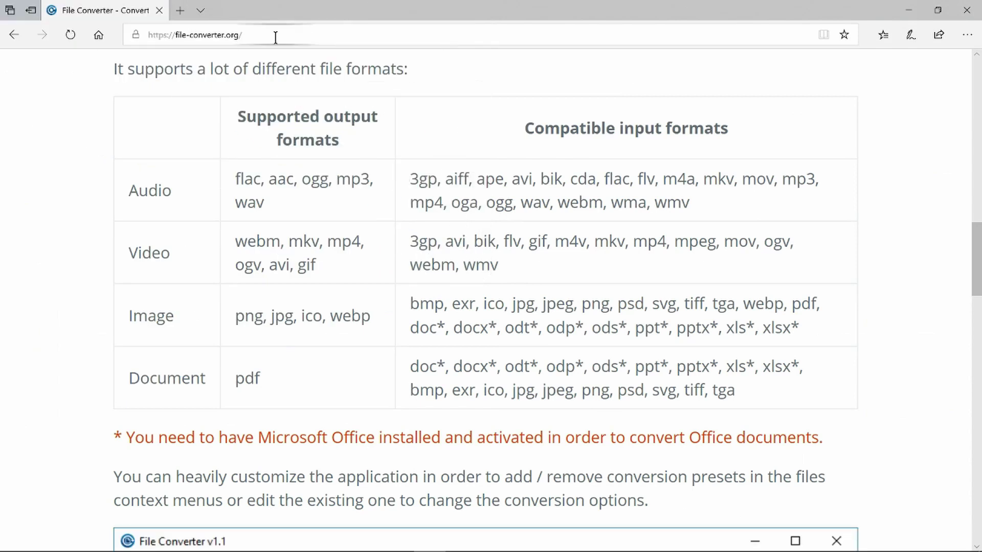
Check the supported-formats table on file-converter.org in Edge, then return to Explorer's Hakko folder.
left_click(275, 36)
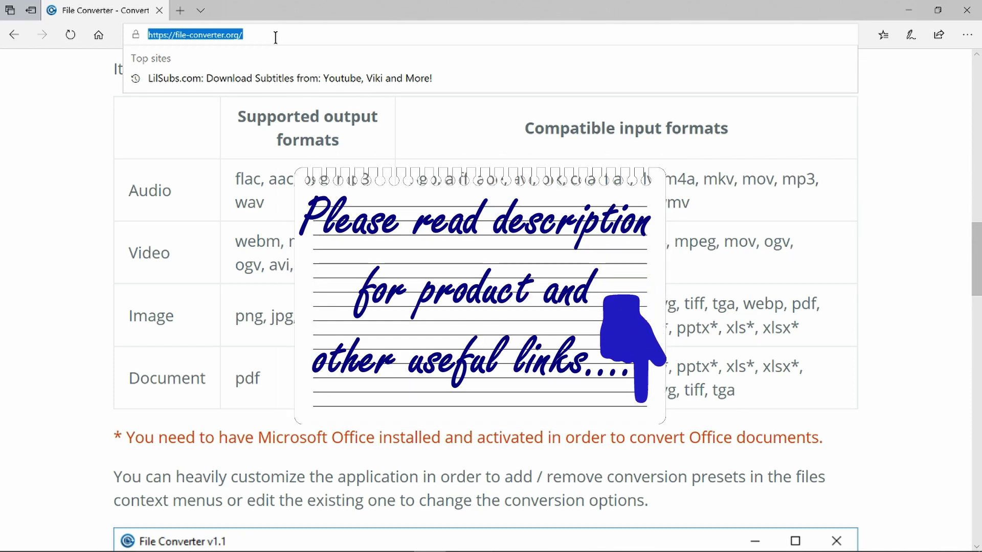
left_click(74, 143)
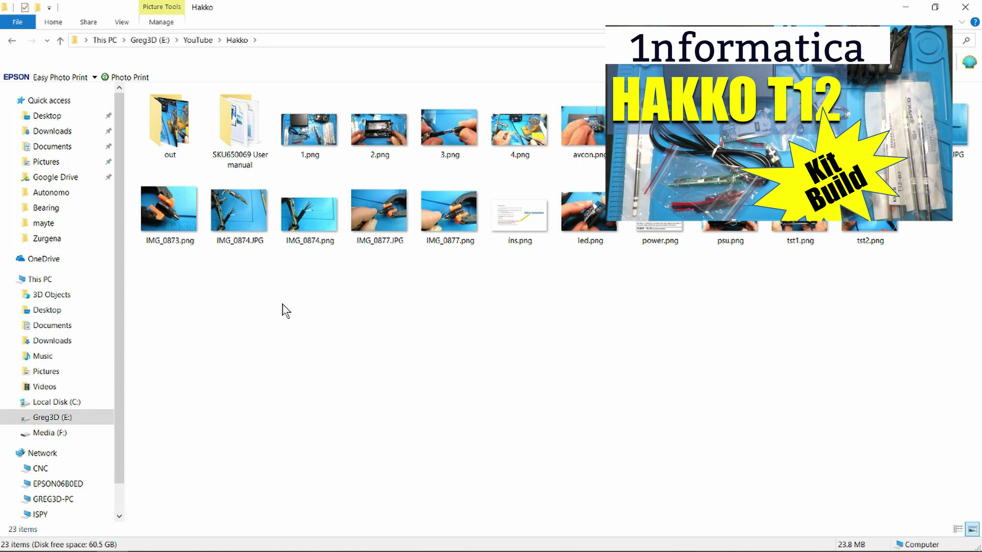
Open the SKU650069 User manual folder and convert English manual 2.docx to PDF.
double_click(243, 138)
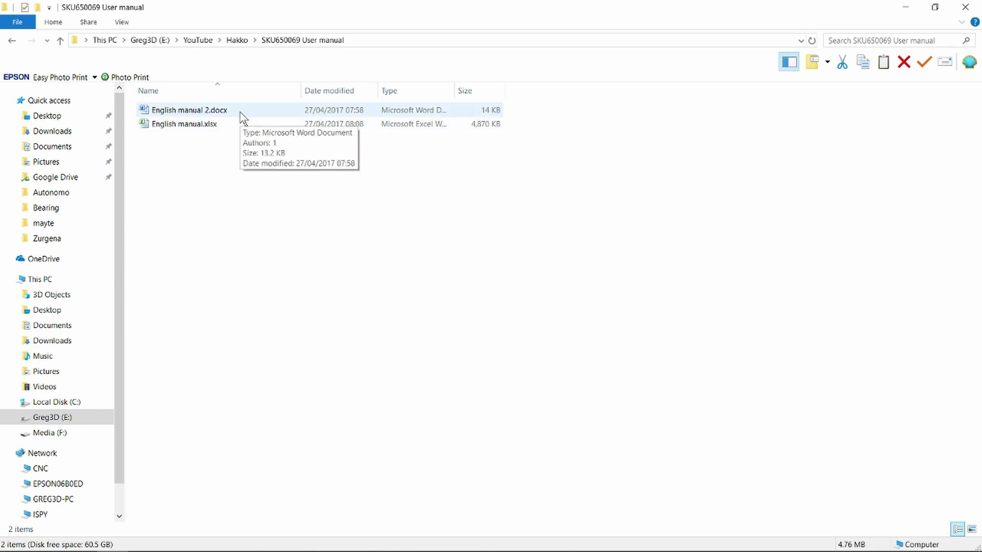
left_click(240, 116)
right_click(240, 111)
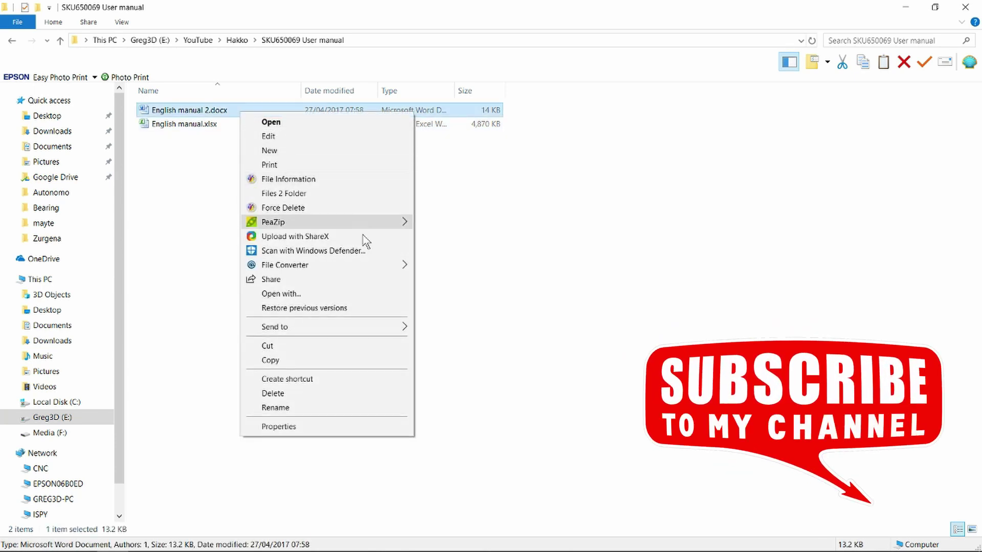
mouse_move(374, 261)
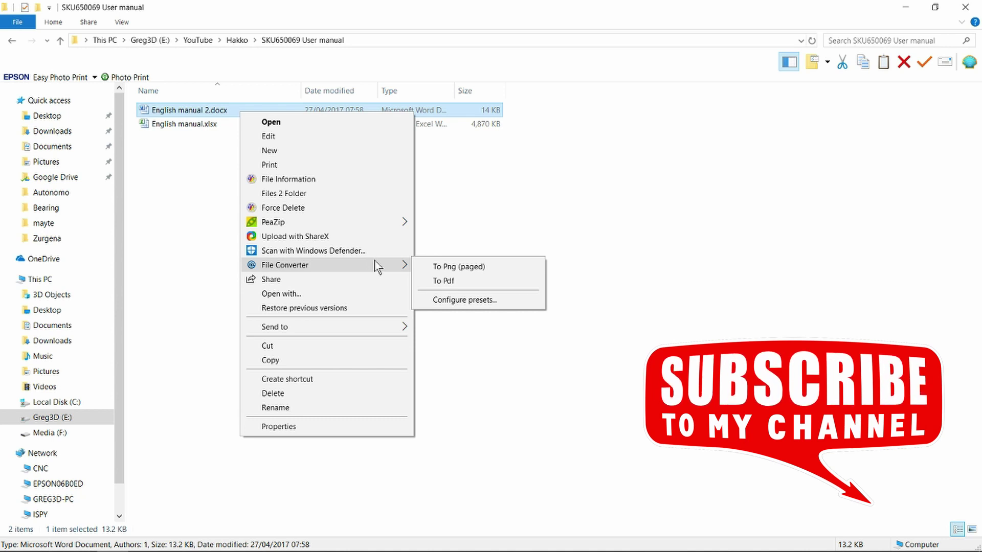
left_click(460, 281)
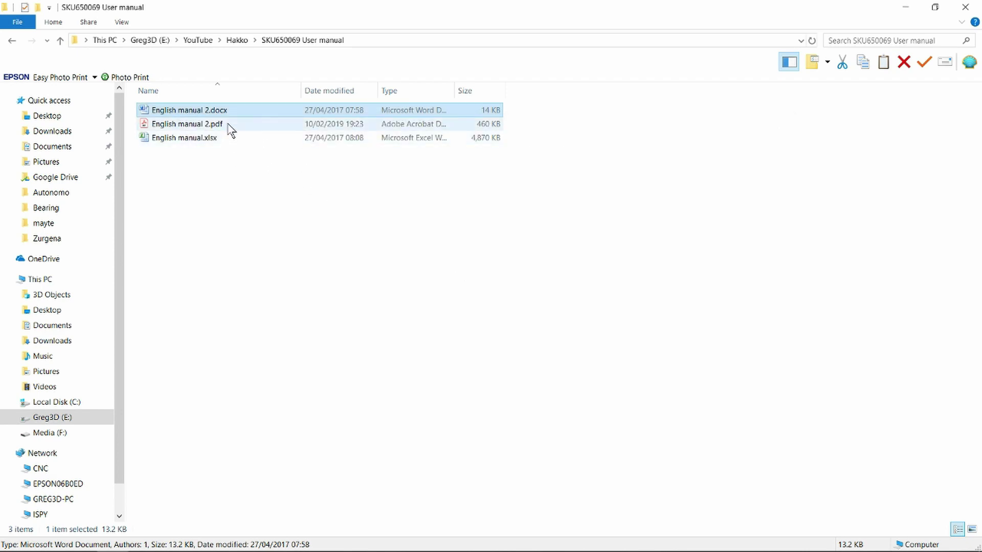
Open English manual 2.pdf in Acrobat Reader and scroll down to the Installed Note list.
left_click(228, 125)
double_click(228, 124)
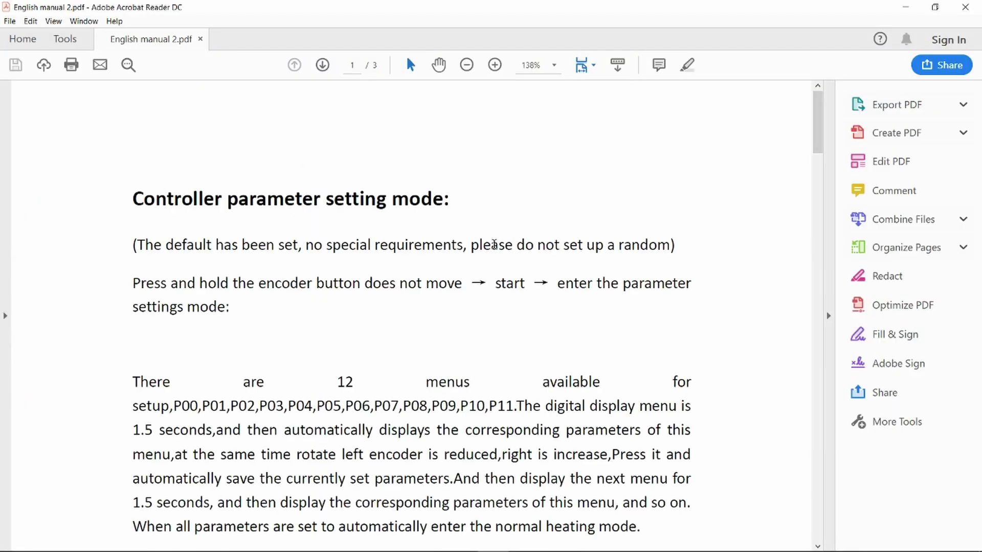
scroll(578, 300, "down", 15)
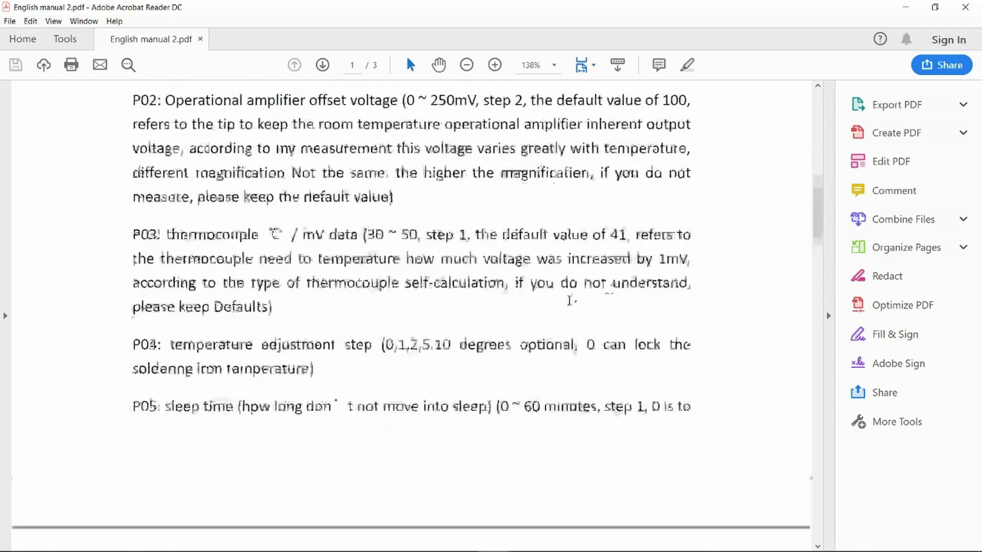
scroll(567, 305, "down", 15)
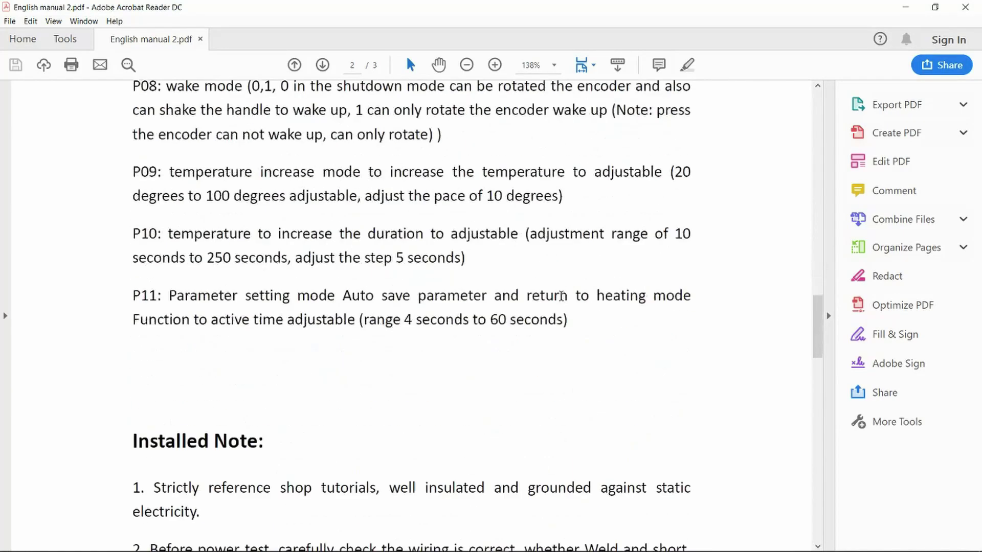
scroll(560, 295, "down", 4)
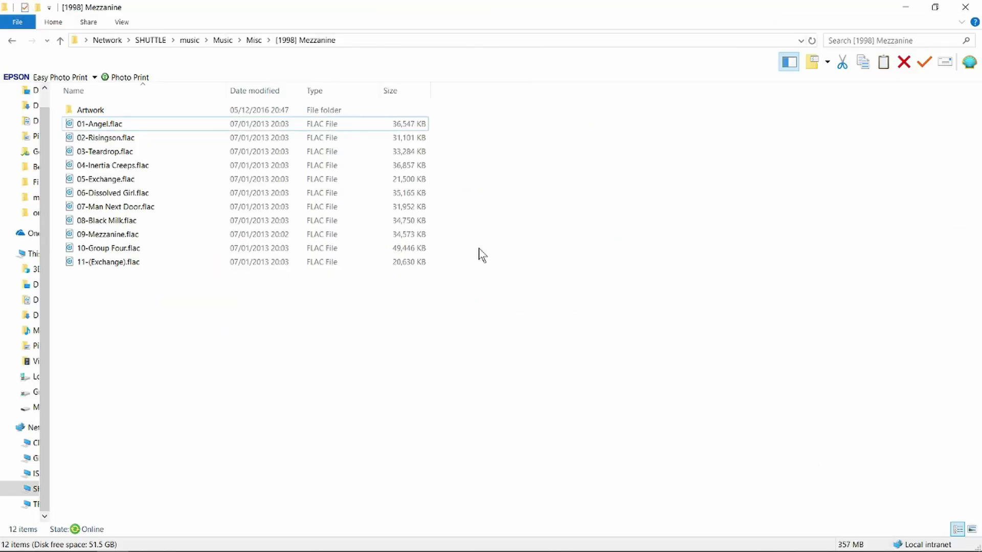
Open File Converter's Configure presets from the context menu of 01-Angel.flac.
left_click(204, 125)
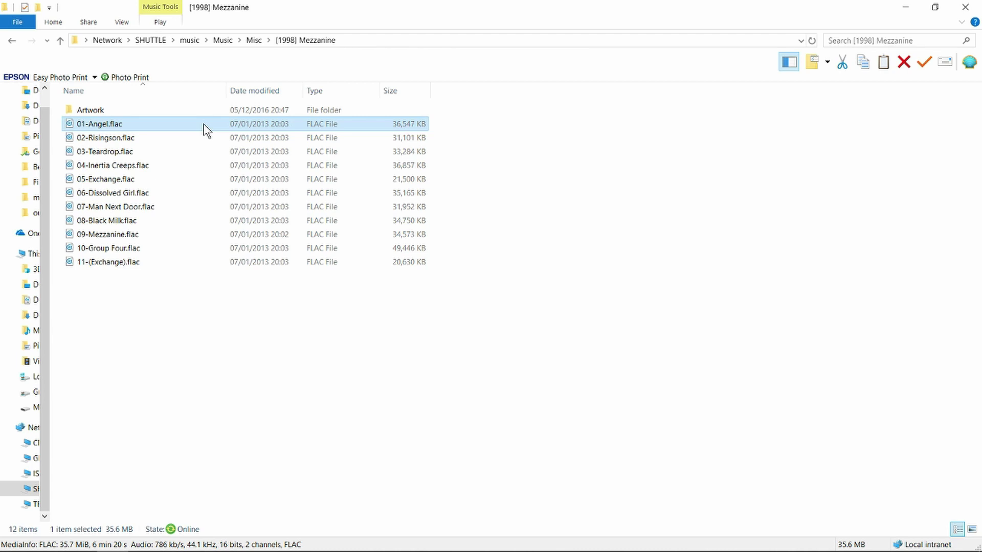
right_click(204, 124)
mouse_move(317, 261)
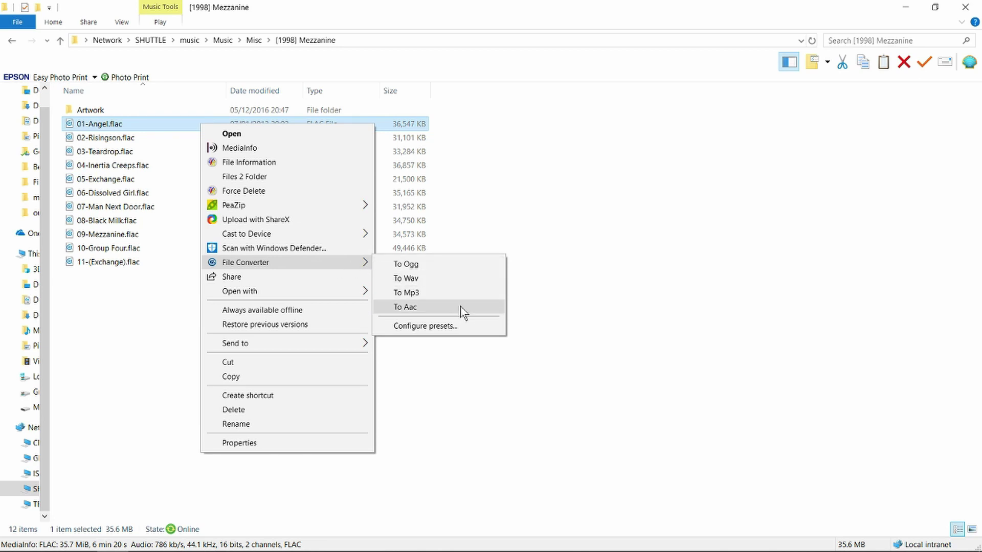
left_click(447, 331)
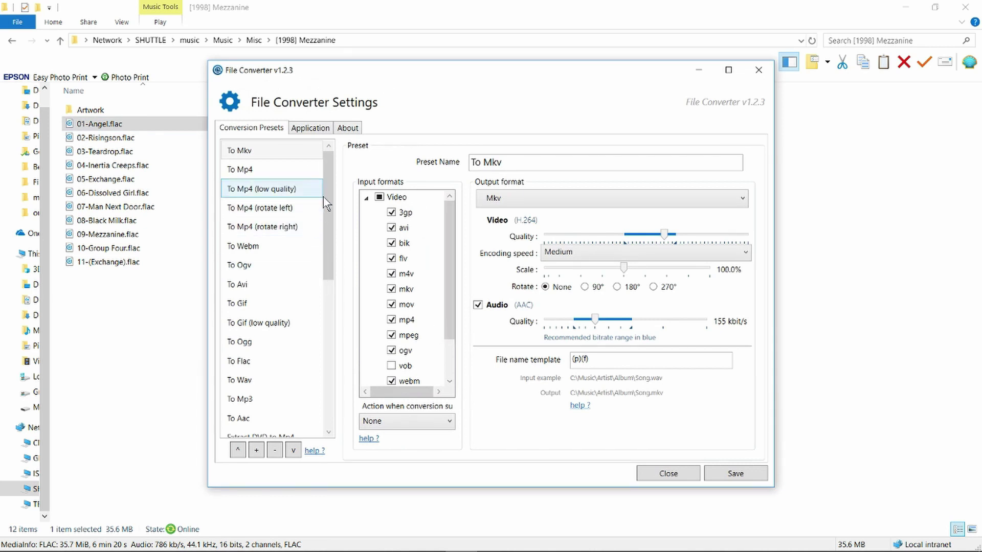
Show the To Mp3 preset's settings with the Settings window maximized.
mouse_move(328, 191)
left_mouse_down()
mouse_move(329, 352)
mouse_move(330, 180)
left_mouse_up()
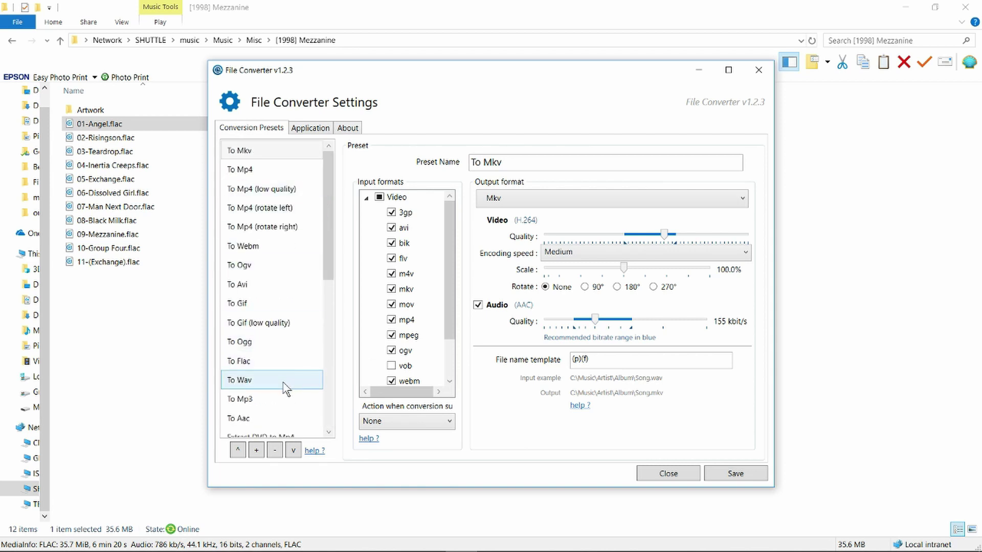
left_click(282, 399)
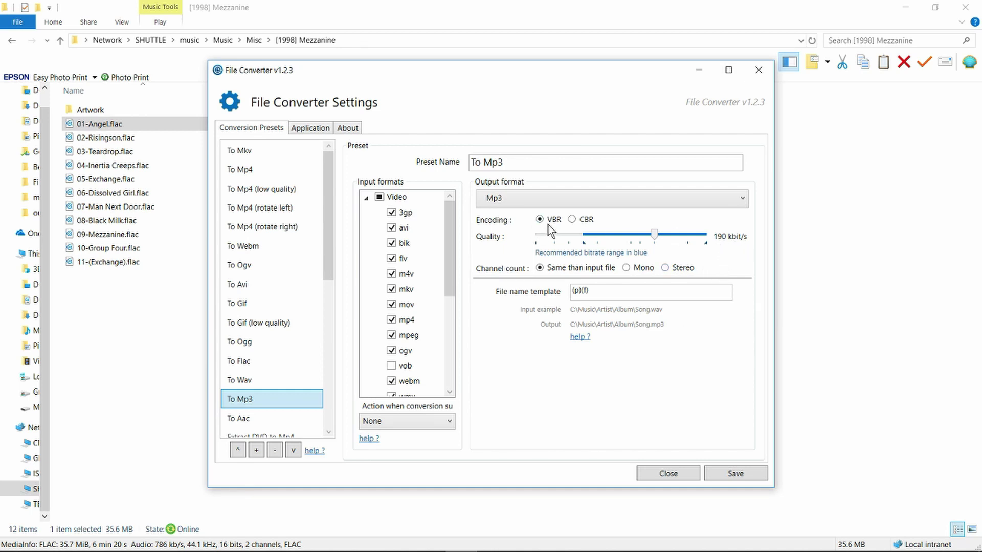
left_click(728, 70)
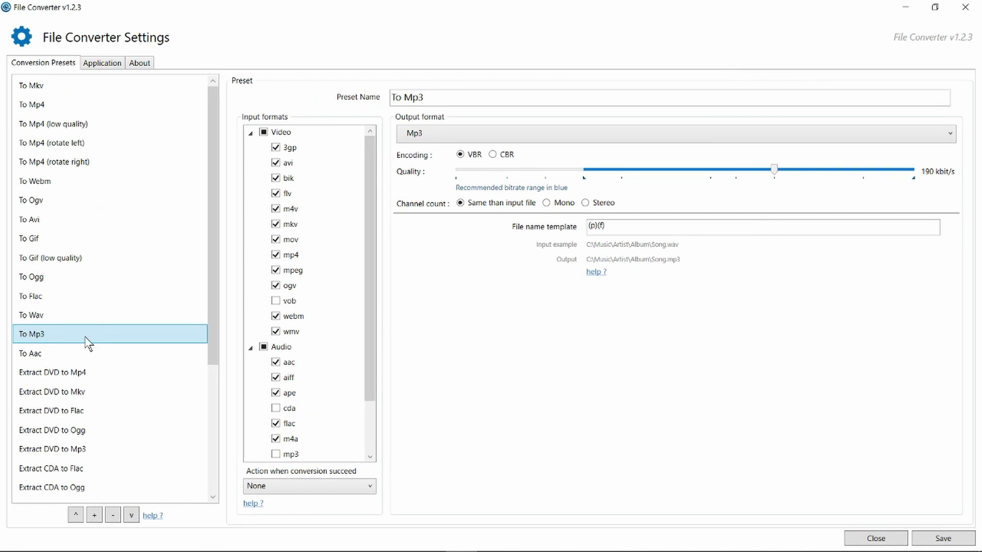
Add a new preset from To Mp3 named 'To Mp3 245k' with quality 245 kbit/s.
left_click(95, 517)
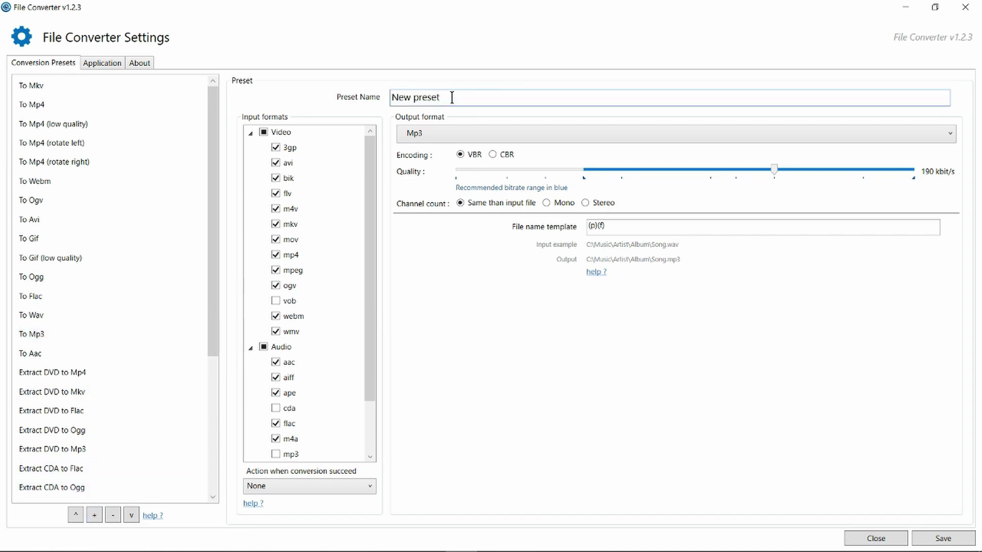
key("ctrl+a")
type("To Mp3")
left_click_drag(775, 171, 915, 177)
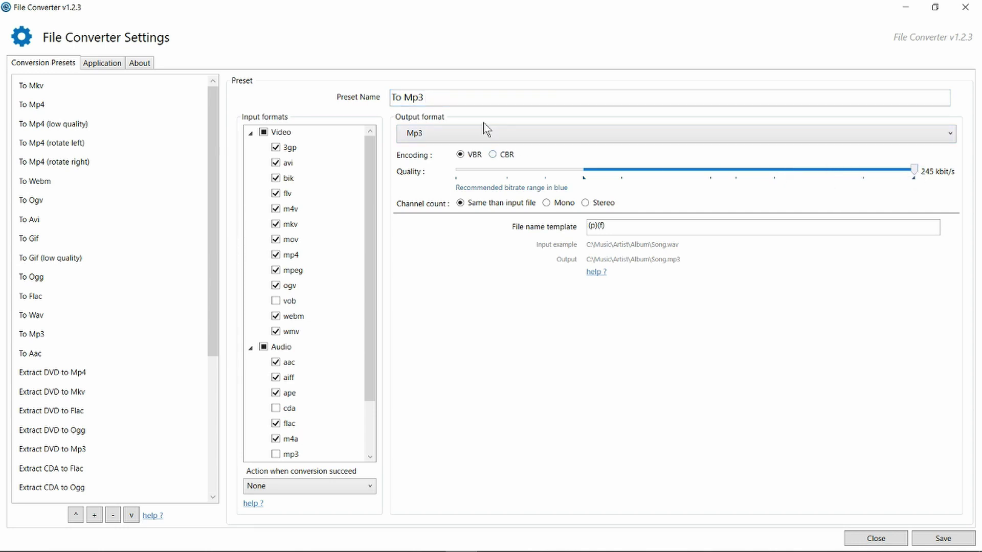
left_click(469, 99)
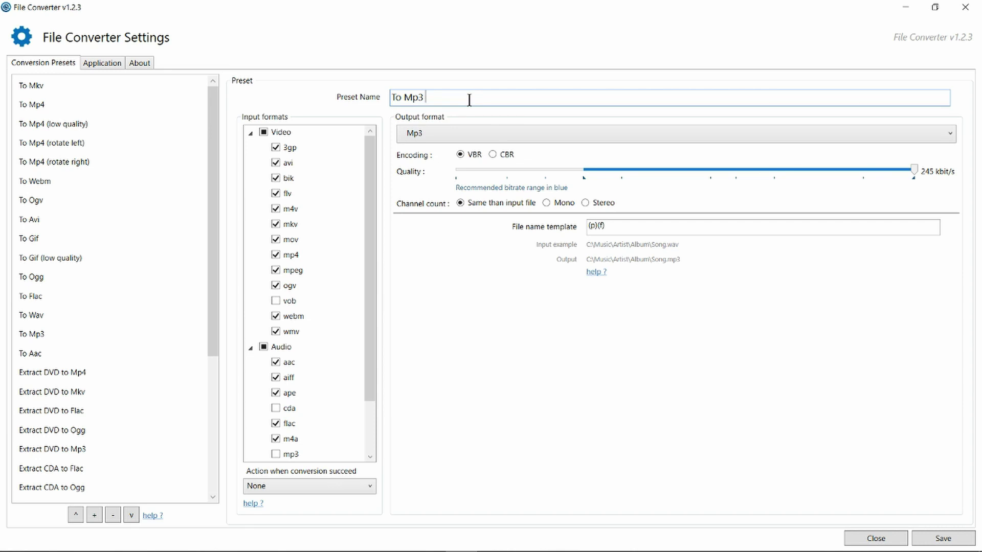
type("245k")
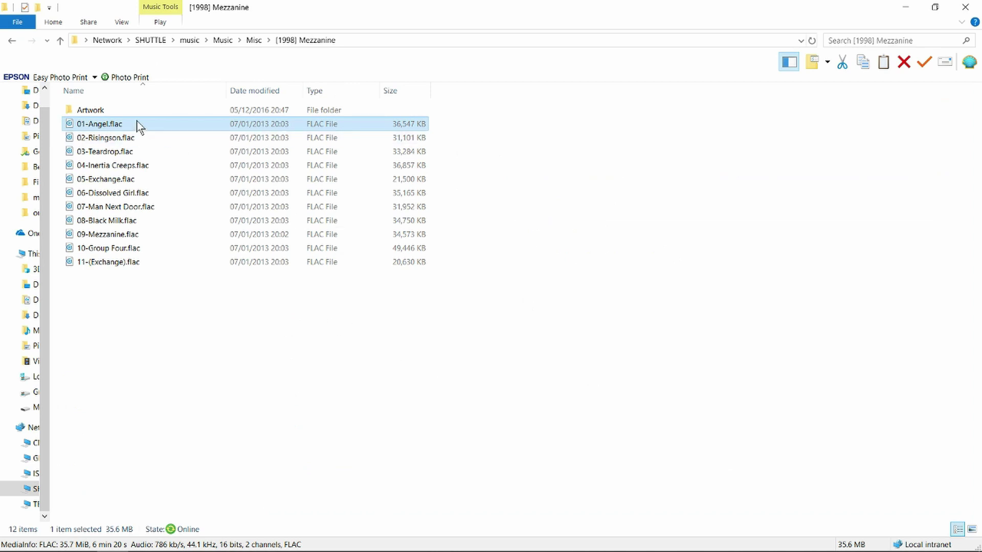
Convert 01-Angel.flac to 01-Angel.mp3 with the To Mp3 245k preset and select the result.
right_click(137, 122)
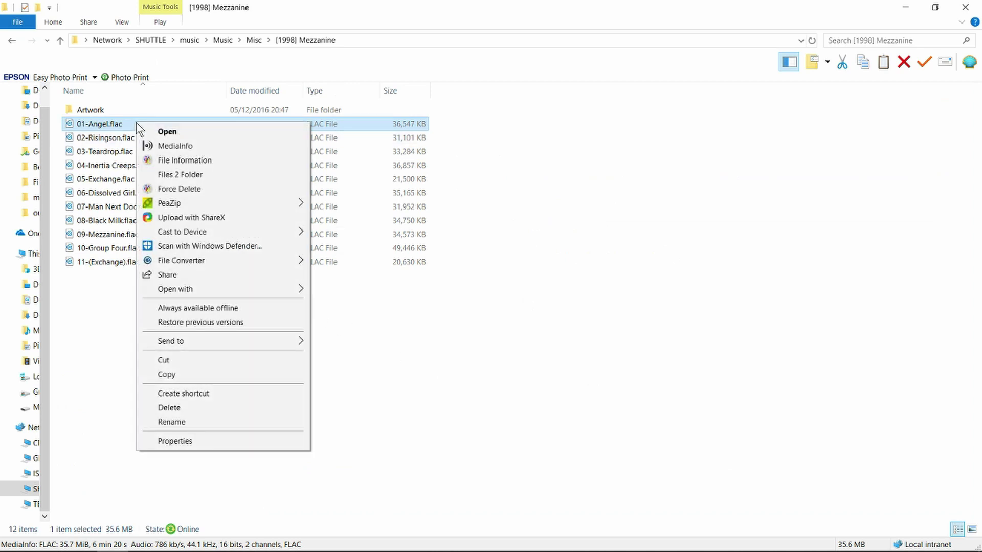
mouse_move(273, 265)
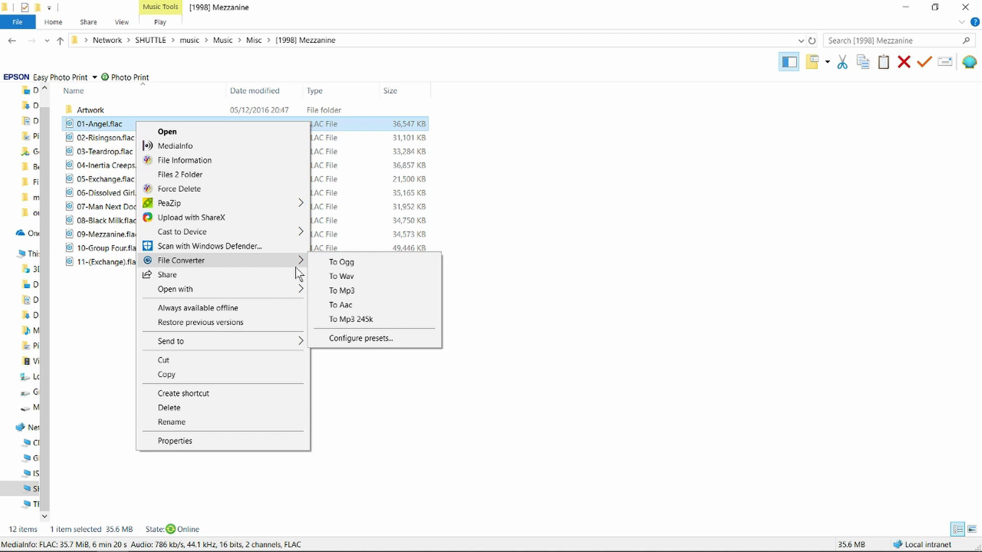
left_click(387, 323)
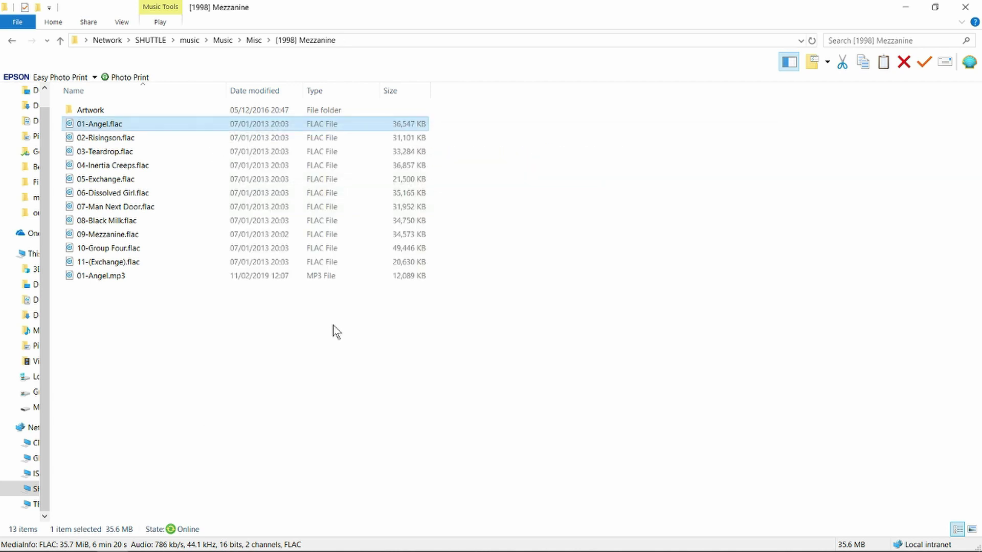
left_click(132, 279)
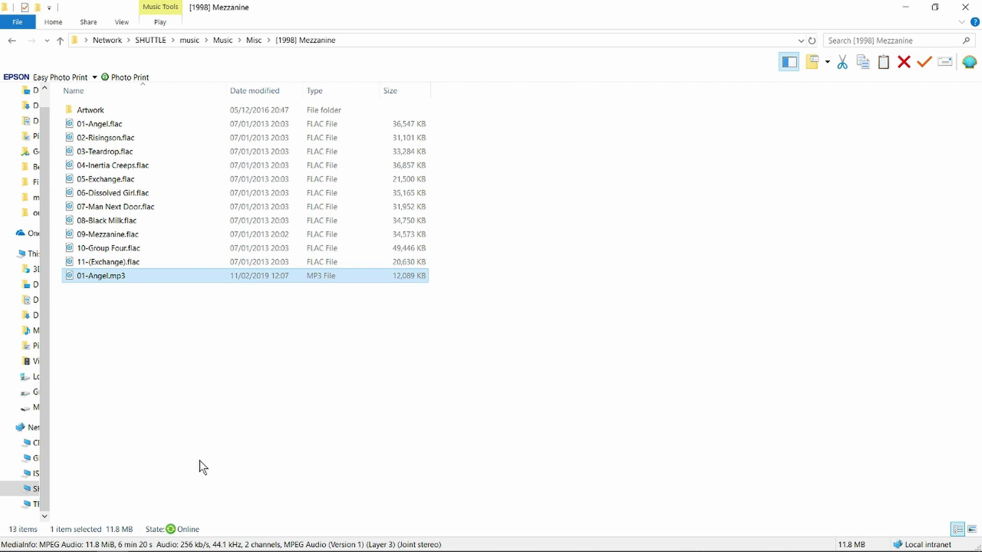
Reopen File Converter's Configure presets from the context menu of 01-Angel.mp3.
right_click(146, 280)
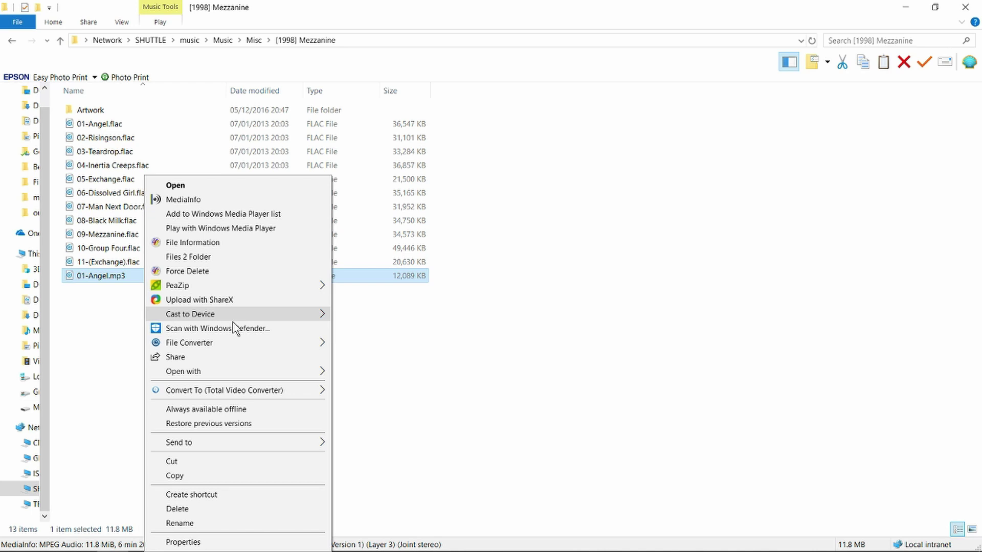
mouse_move(291, 343)
left_click(383, 399)
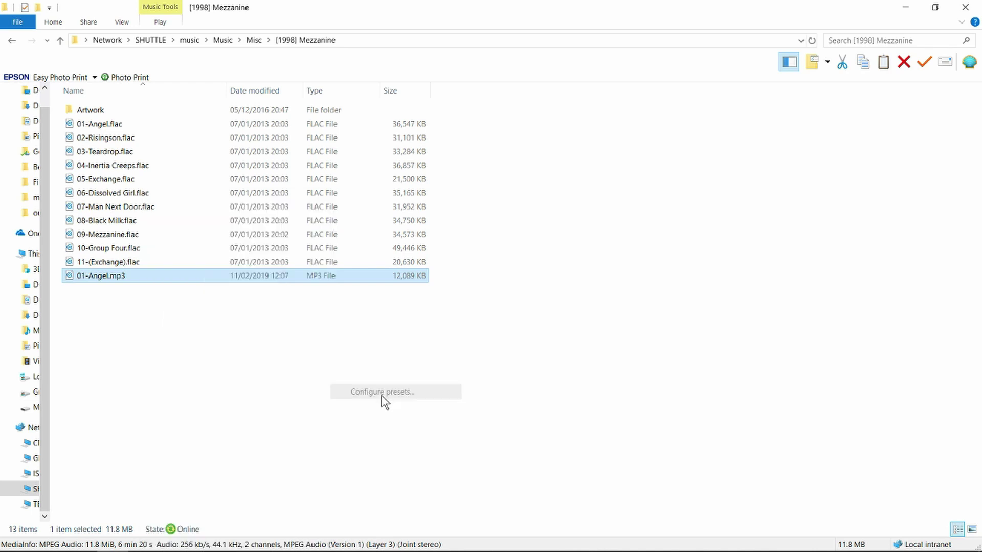
Review the To Jpg preset, keeping its after-conversion Action as None, then view Application settings.
key("super+Up")
scroll(105, 436, "down", 5)
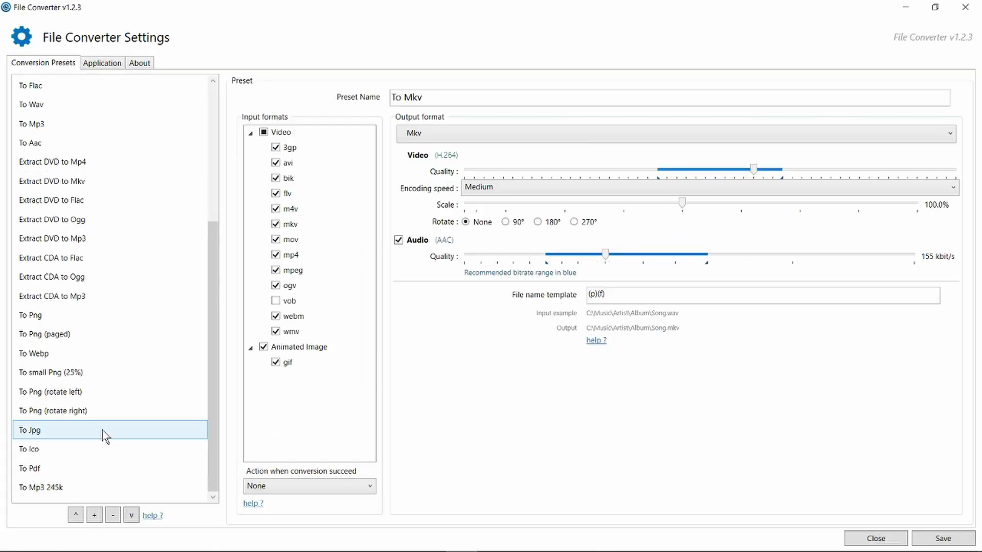
left_click(104, 435)
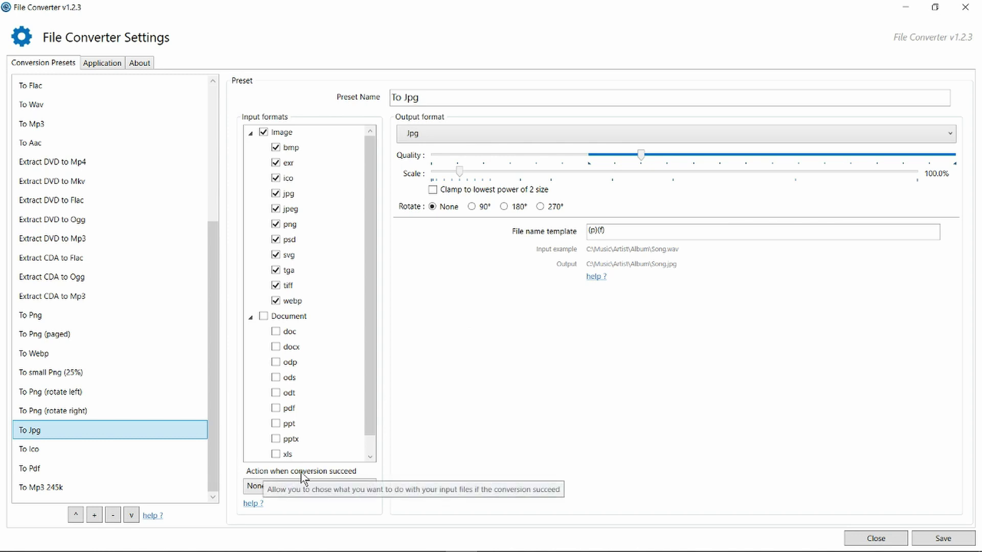
left_click(373, 489)
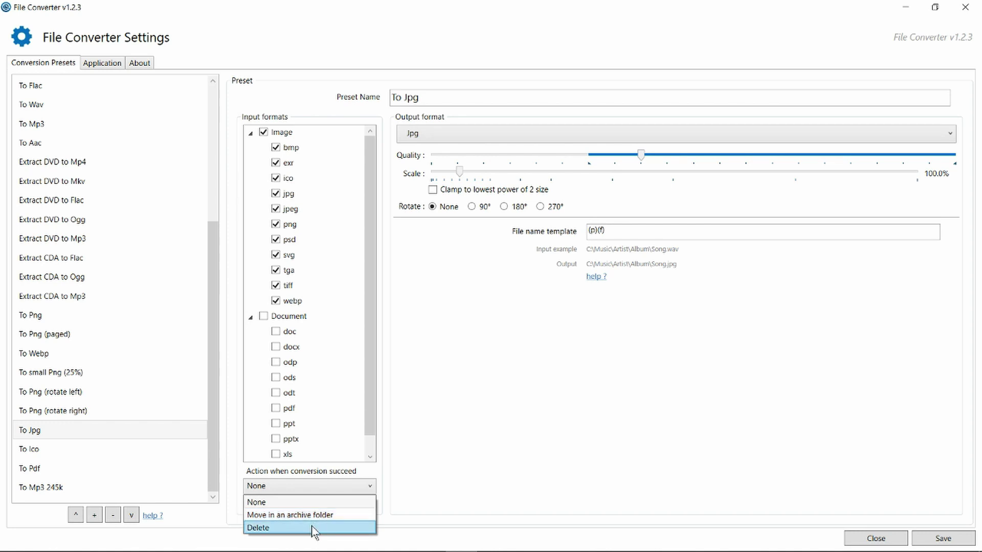
left_click(491, 452)
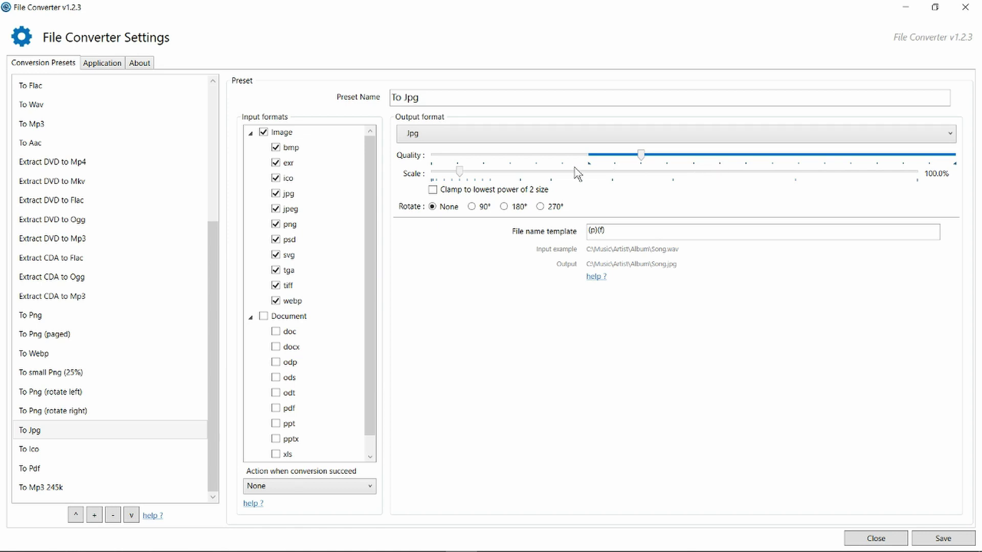
left_click(102, 63)
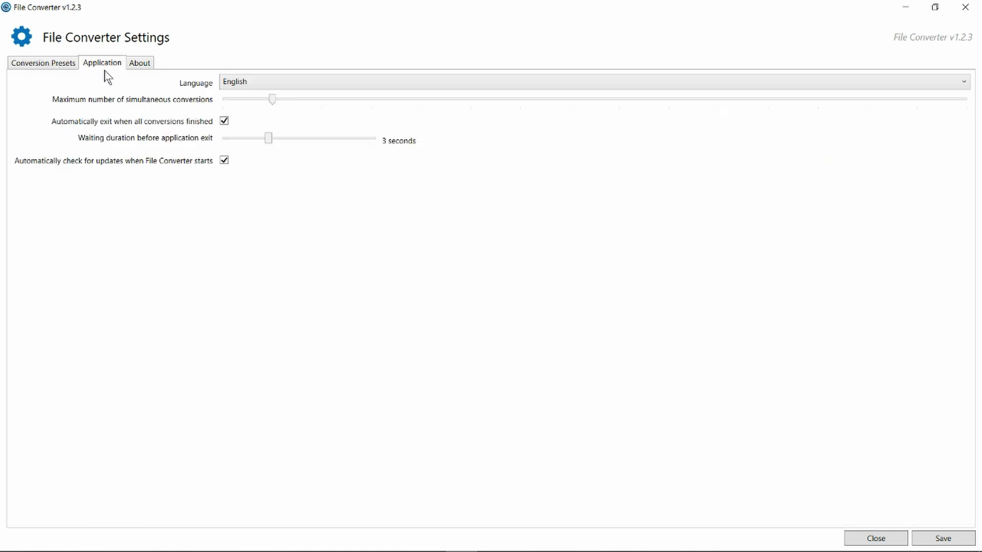
Keep English as the interface language, view the About page, and return to Conversion Presets.
left_click(964, 83)
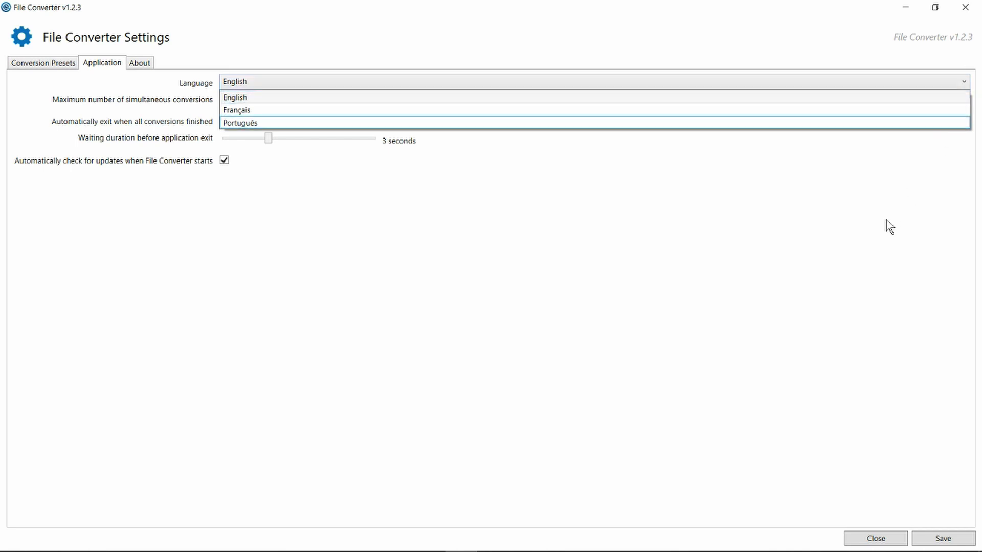
left_click(863, 254)
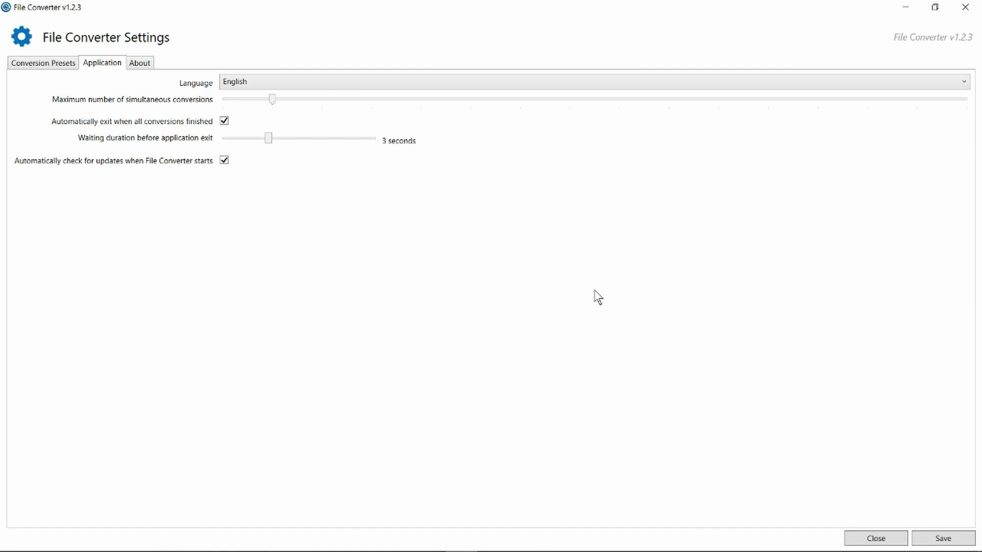
left_click(139, 63)
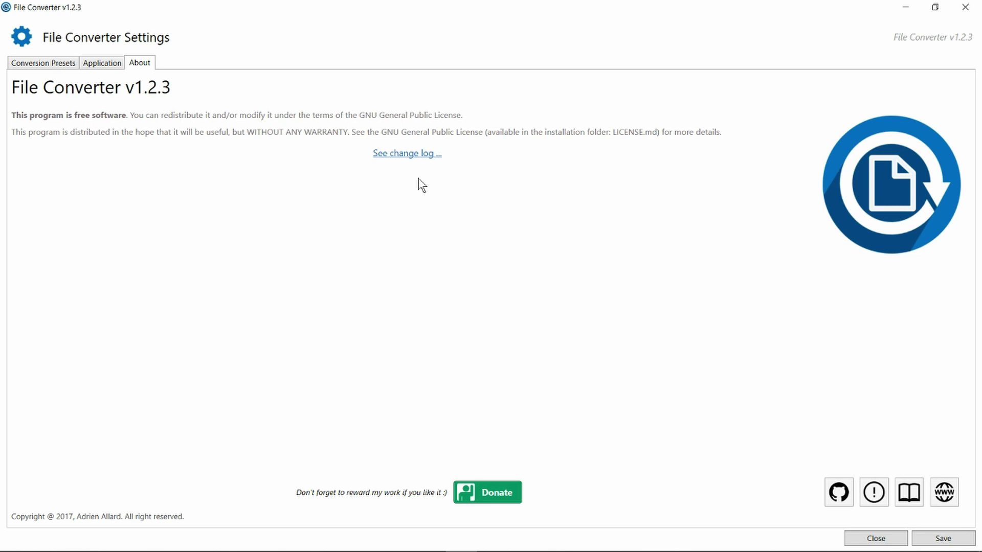
key("ctrl+Tab")
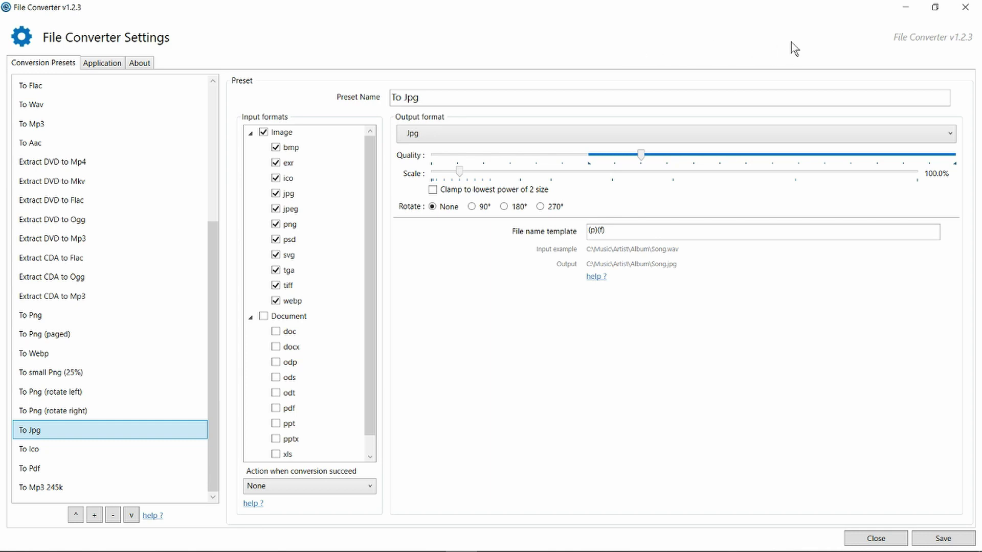
Close the File Converter Settings window to return to the Mezzanine folder in File Explorer.
left_click(950, 13)
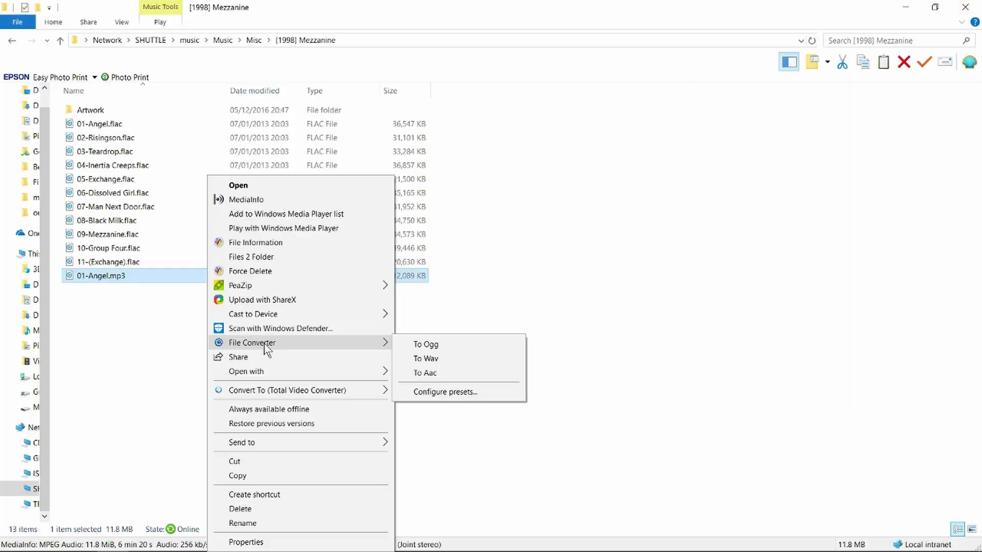